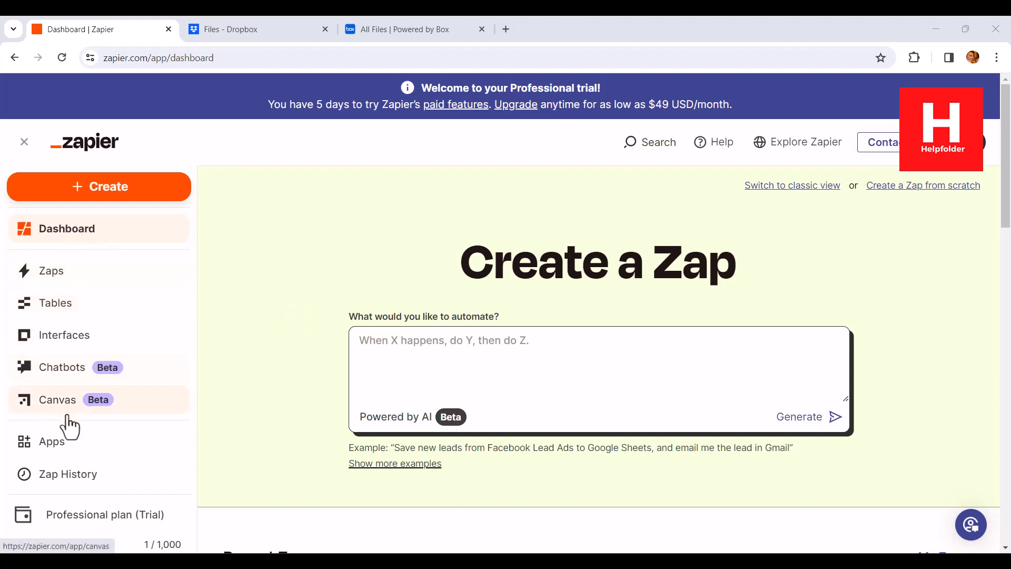
Step: Search the connected apps for "dropb" and open the existing Dropbox app's connections page
{"action": "left_click", "coordinate": [84, 444]}
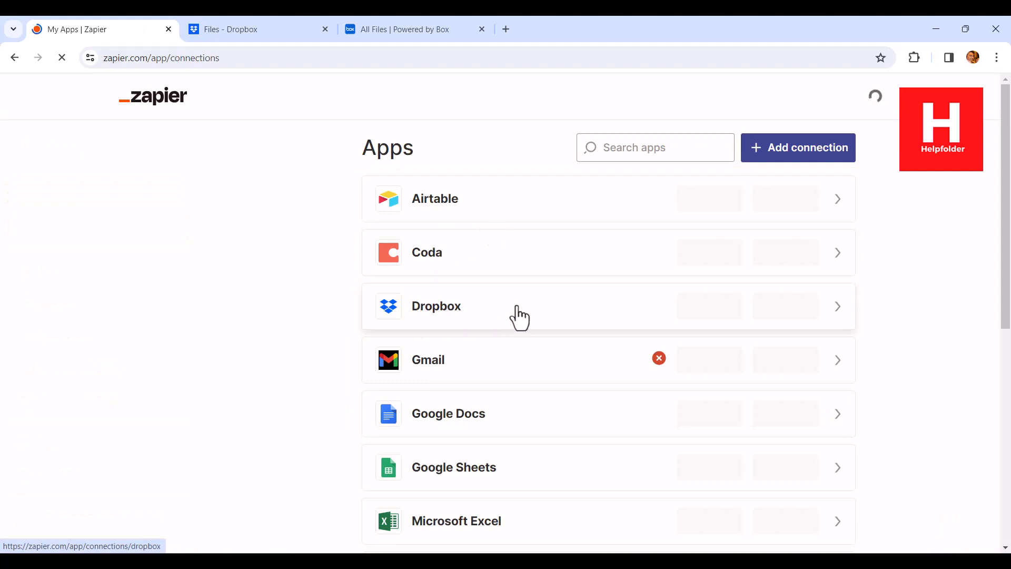
{"action": "left_click", "coordinate": [622, 155]}
{"action": "type", "text": "dropb"}
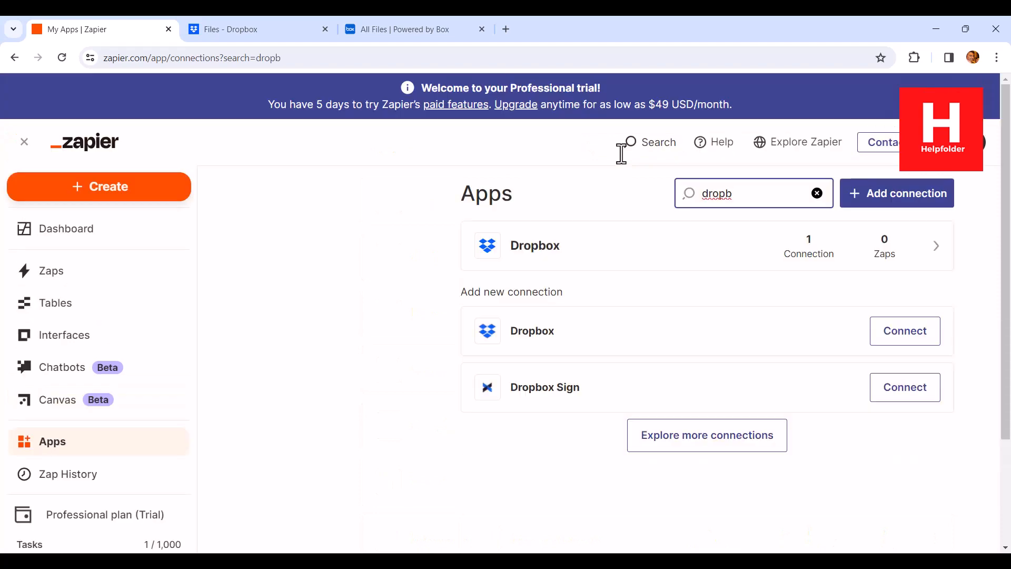
{"action": "left_click", "coordinate": [441, 323]}
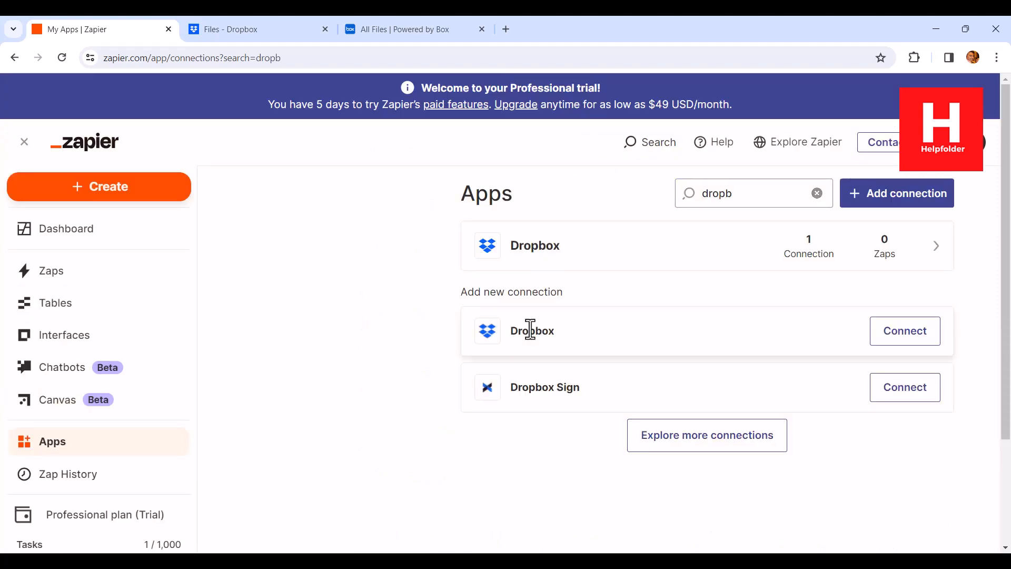
{"action": "left_click", "coordinate": [641, 258]}
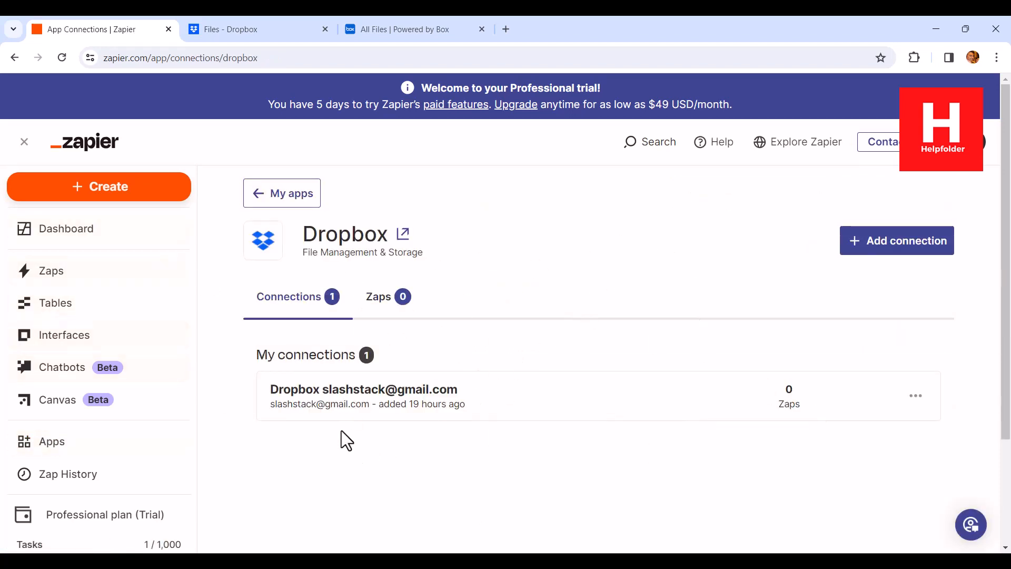
Step: Check the files stored in Dropbox, and review which Zaps use the Dropbox connection in Zapier
{"action": "left_click", "coordinate": [229, 25]}
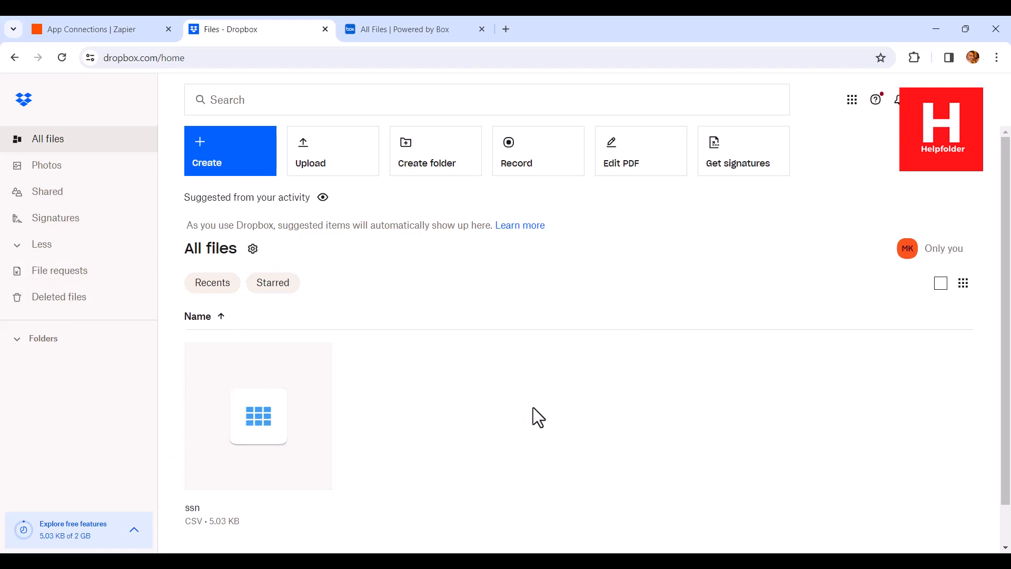
{"action": "left_click", "coordinate": [106, 30]}
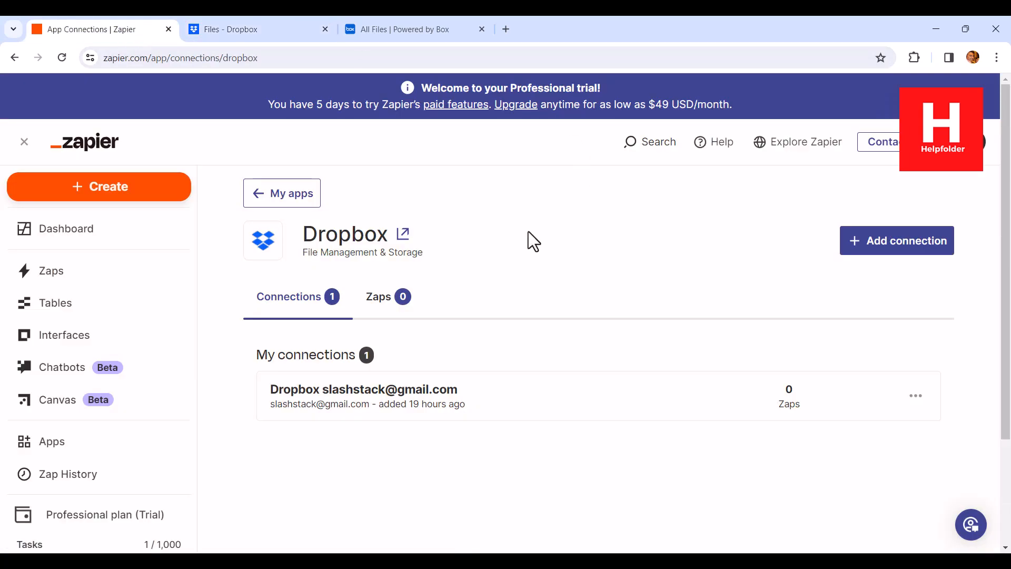
{"action": "left_click", "coordinate": [392, 301]}
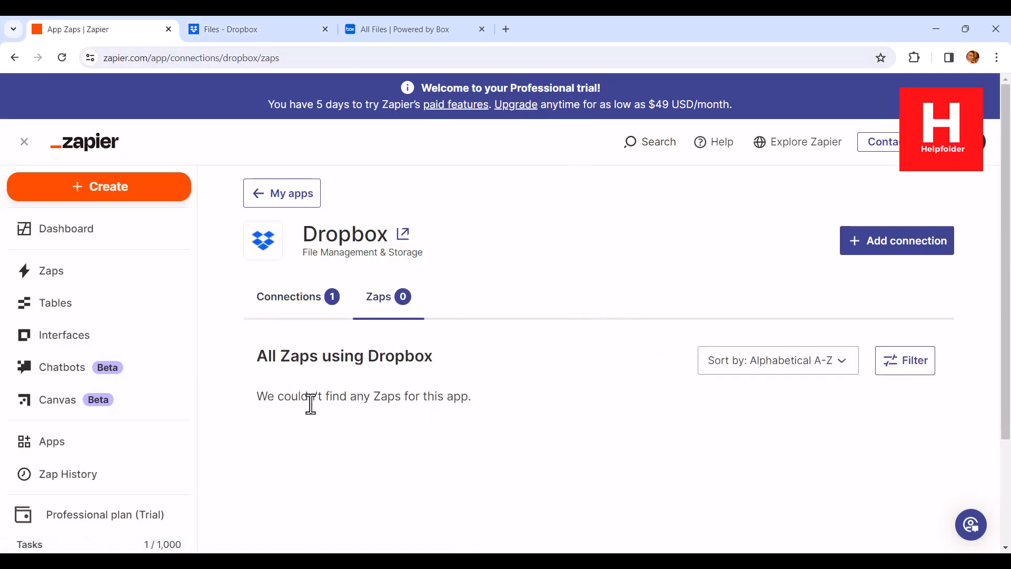
{"action": "left_click_drag", "start_coordinate": [256, 396], "coordinate": [570, 387]}
{"action": "left_click", "coordinate": [570, 387]}
Step: Generate a Zap from the dashboard prompt "Create new dropbox paper doc when outlook email arrives." and open the suggestion in the editor
{"action": "left_click", "coordinate": [110, 191]}
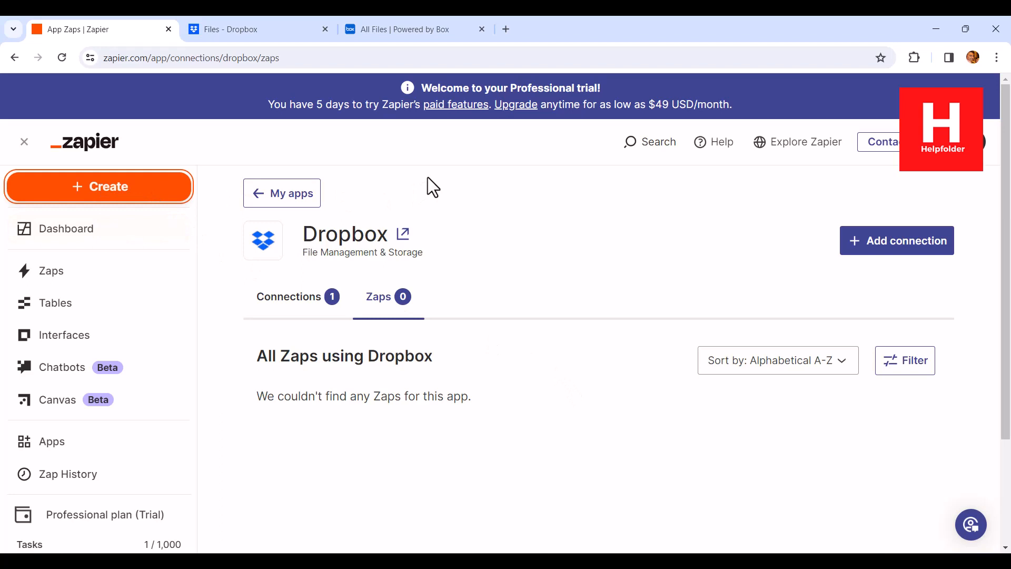
{"action": "left_click", "coordinate": [24, 211]}
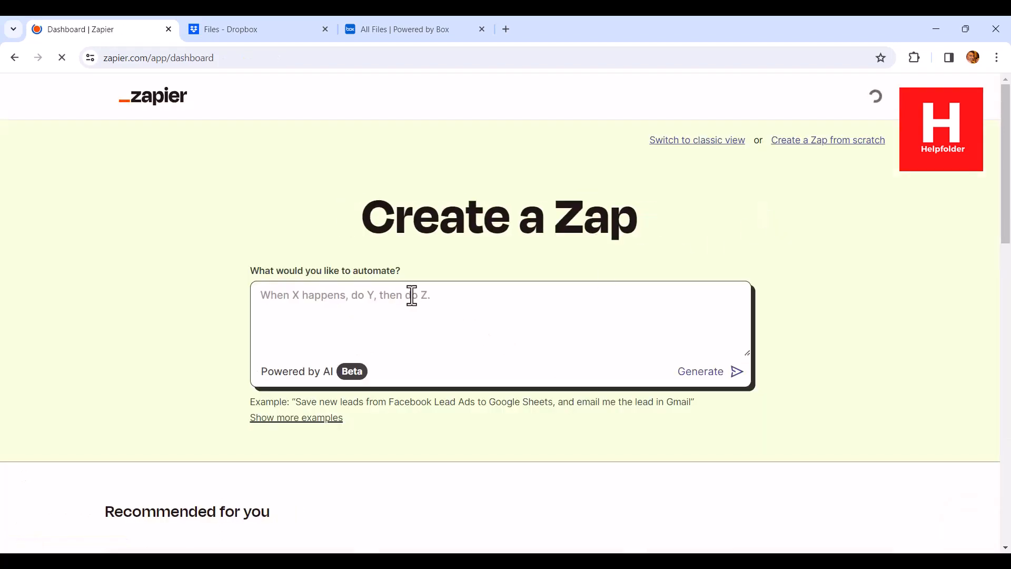
{"action": "left_click", "coordinate": [415, 291]}
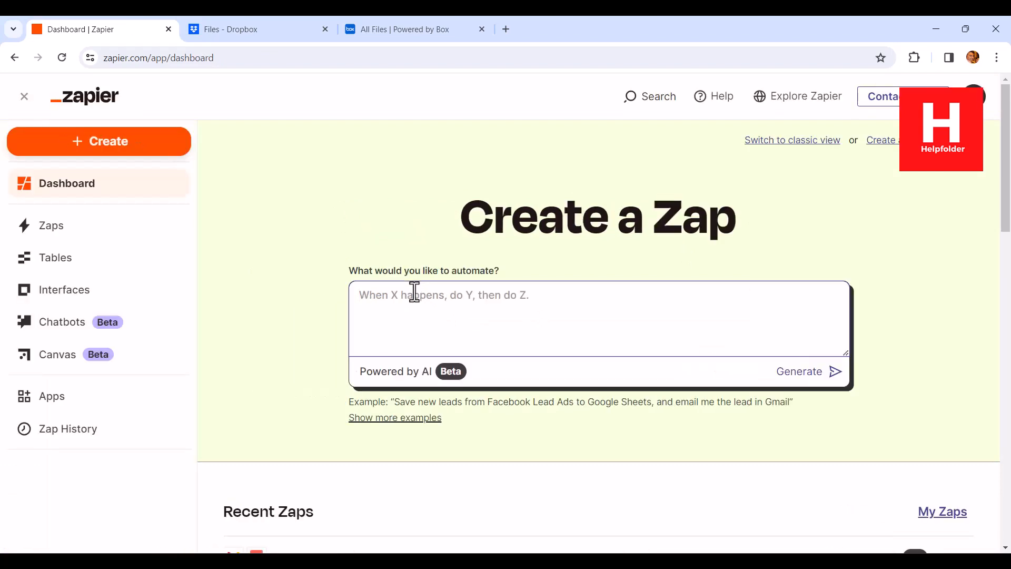
{"action": "type", "text": "Create new"}
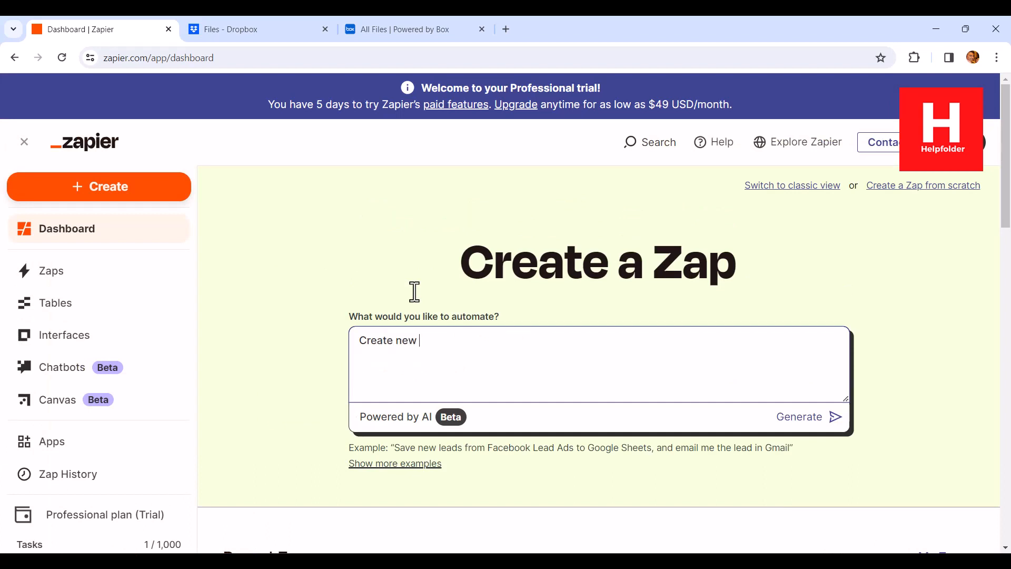
{"action": "type", "text": " dropbox paper doc when outlook email arrives."}
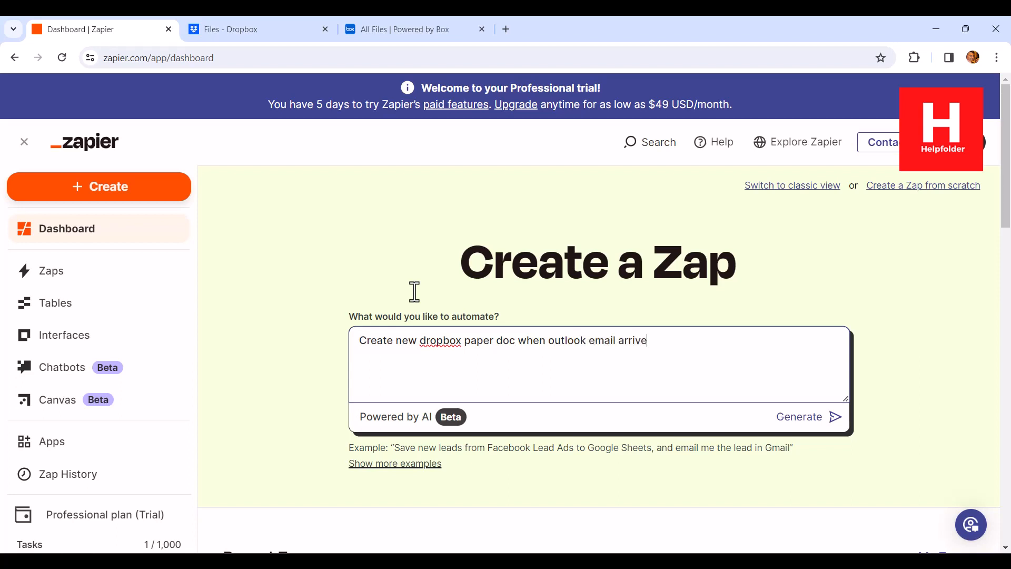
{"action": "left_click", "coordinate": [835, 418]}
{"action": "scroll", "coordinate": [996, 389], "scroll_direction": "down", "scroll_amount": 5}
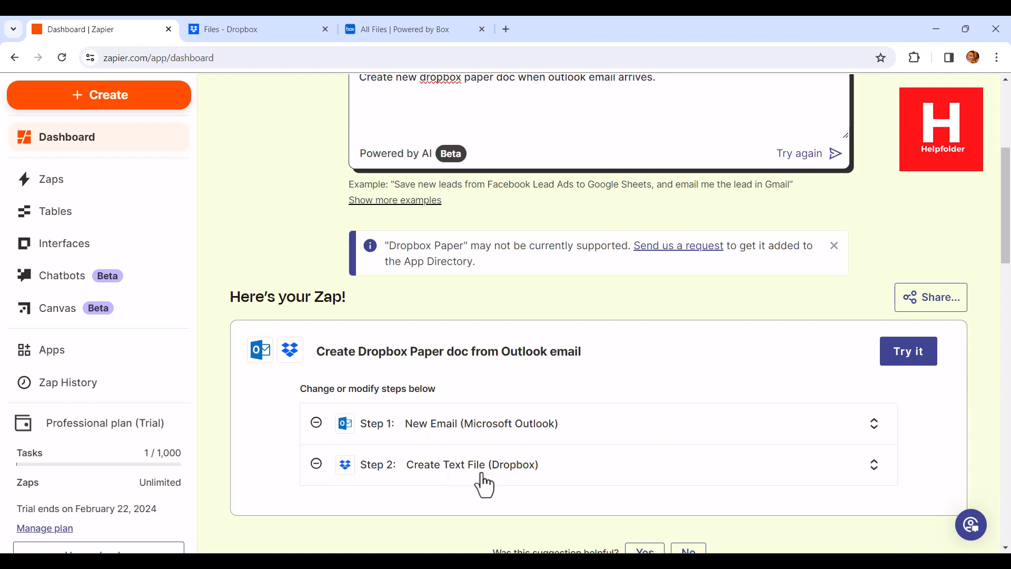
{"action": "left_click", "coordinate": [887, 364]}
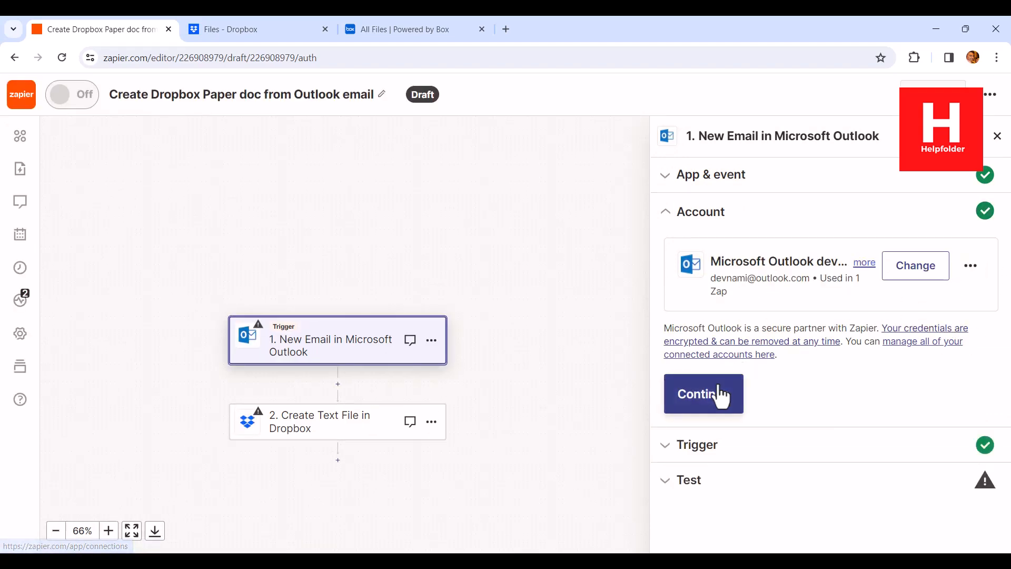
Step: Accept the Outlook trigger's account with a blank shared inbox, test the trigger, and continue with the Email A record
{"action": "left_click", "coordinate": [711, 392]}
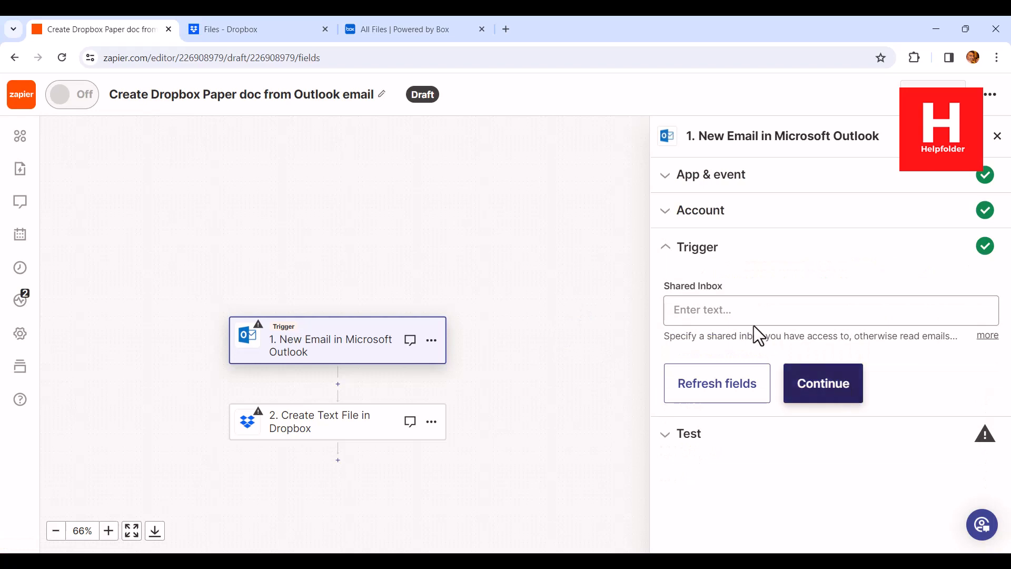
{"action": "left_click", "coordinate": [849, 400]}
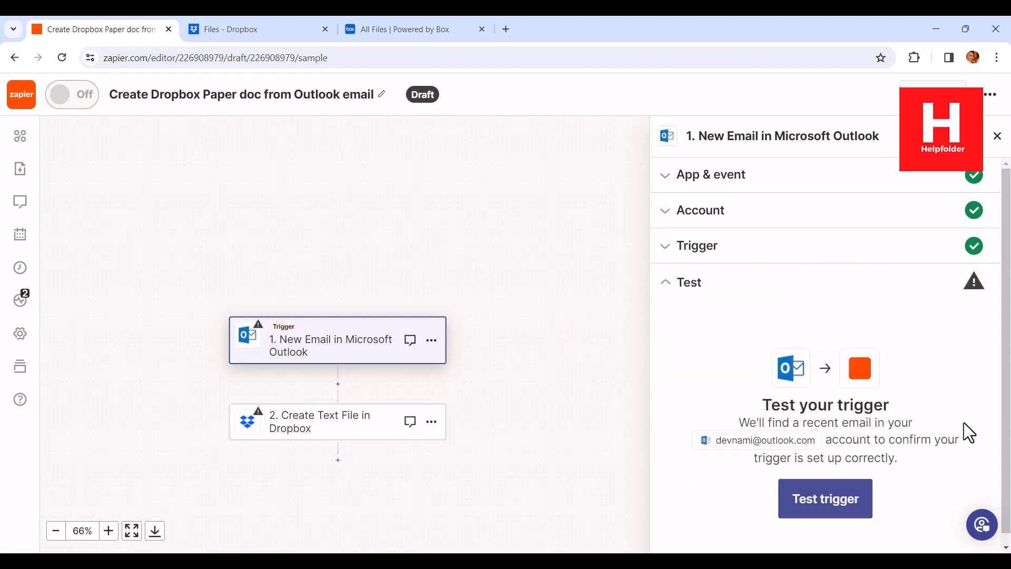
{"action": "left_click", "coordinate": [827, 503]}
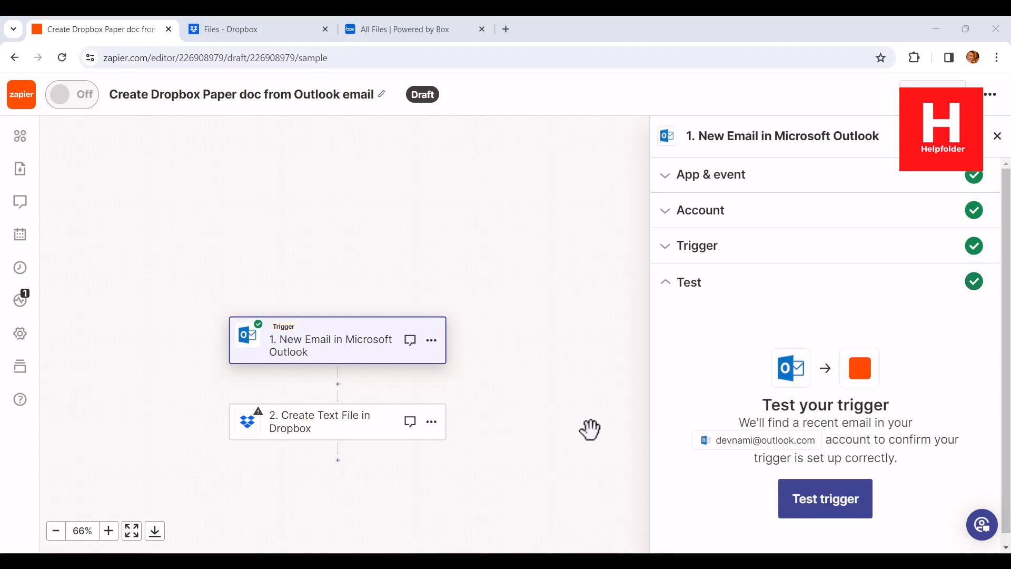
{"action": "scroll", "coordinate": [849, 376], "scroll_direction": "down", "scroll_amount": 4}
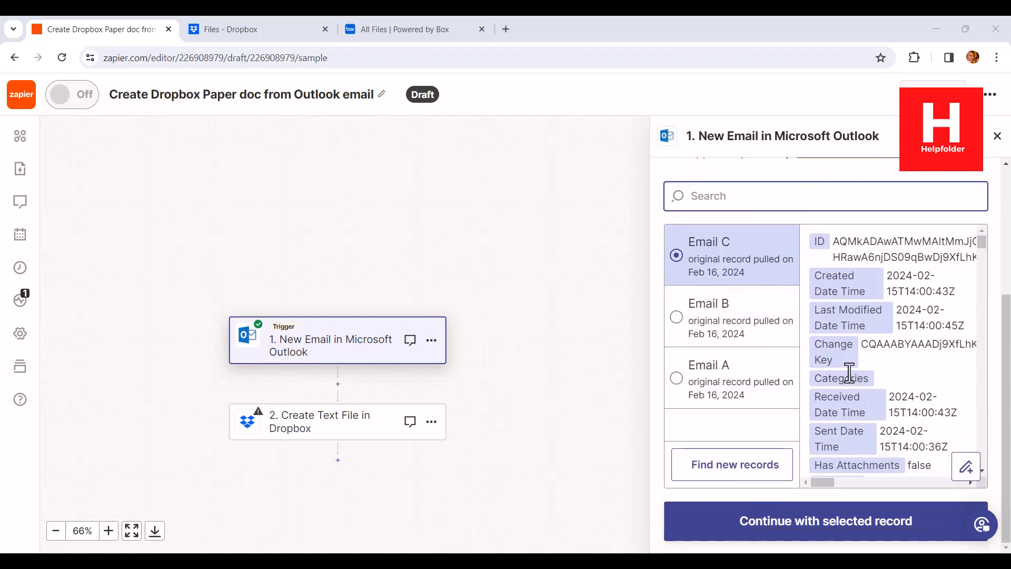
{"action": "left_click", "coordinate": [745, 392]}
{"action": "left_click", "coordinate": [767, 531]}
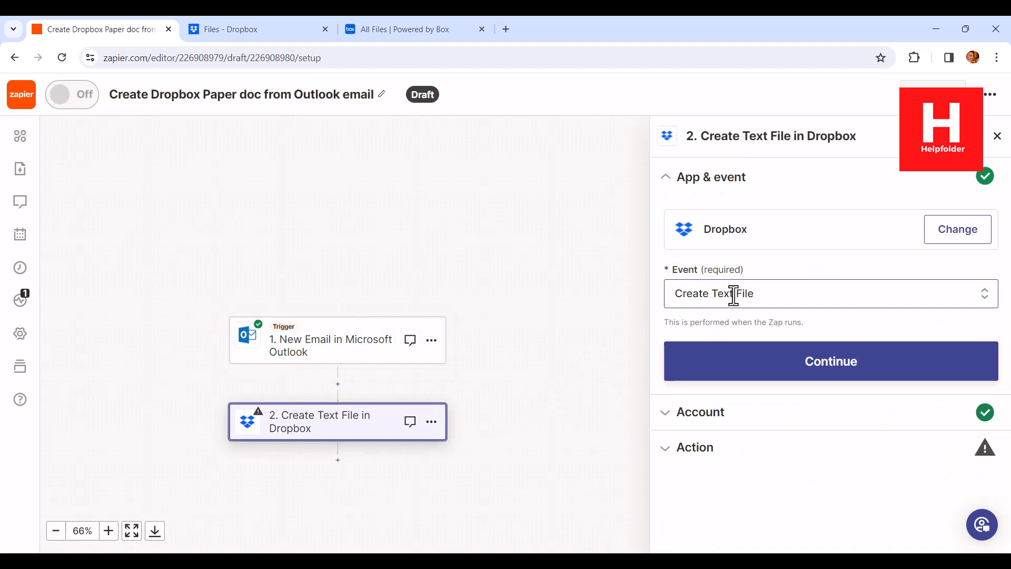
Step: Keep the Create Text File event and connected Dropbox account, and set the action's space to Personal
{"action": "left_click", "coordinate": [801, 358]}
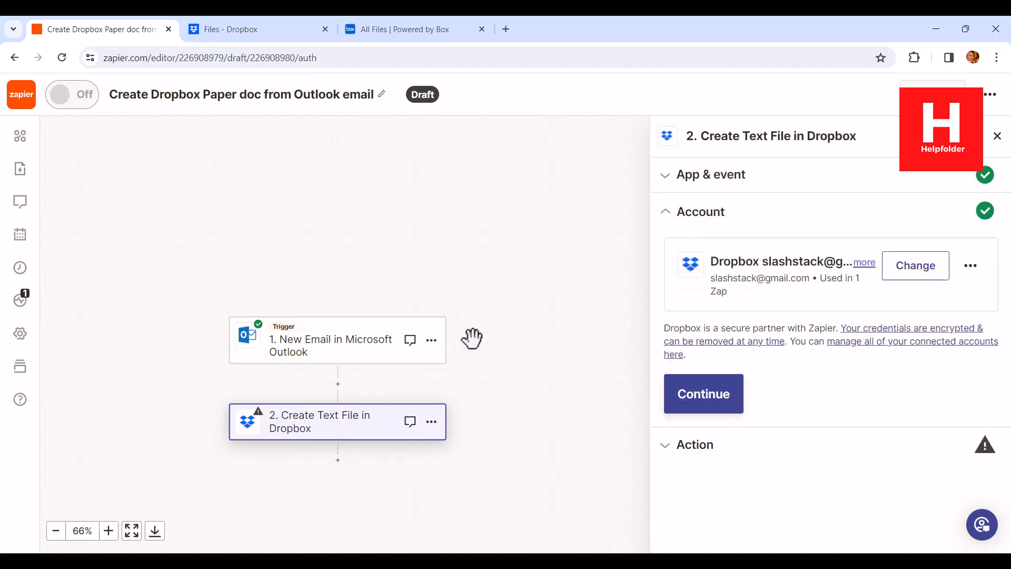
{"action": "left_click", "coordinate": [684, 405]}
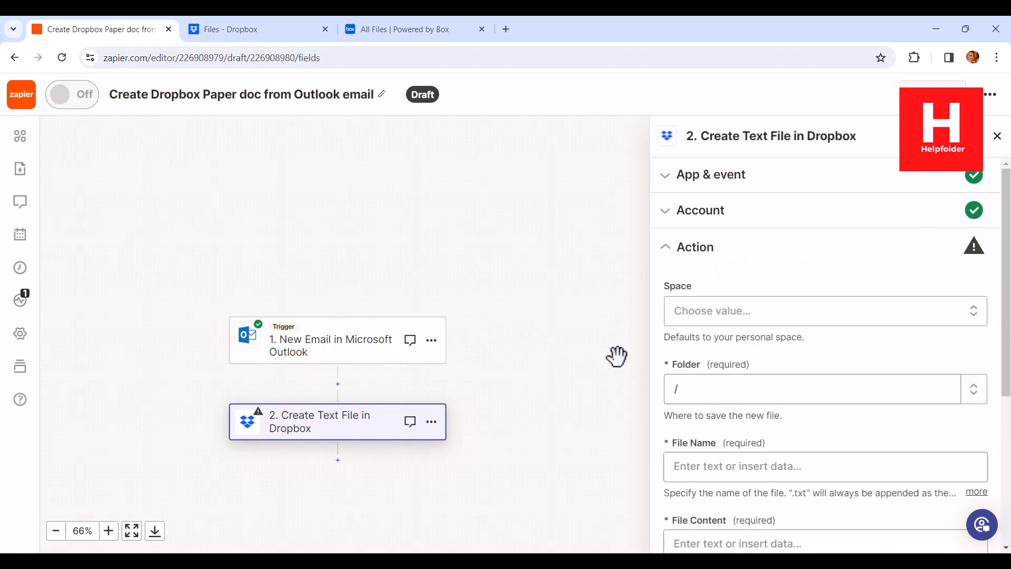
{"action": "left_click", "coordinate": [700, 321]}
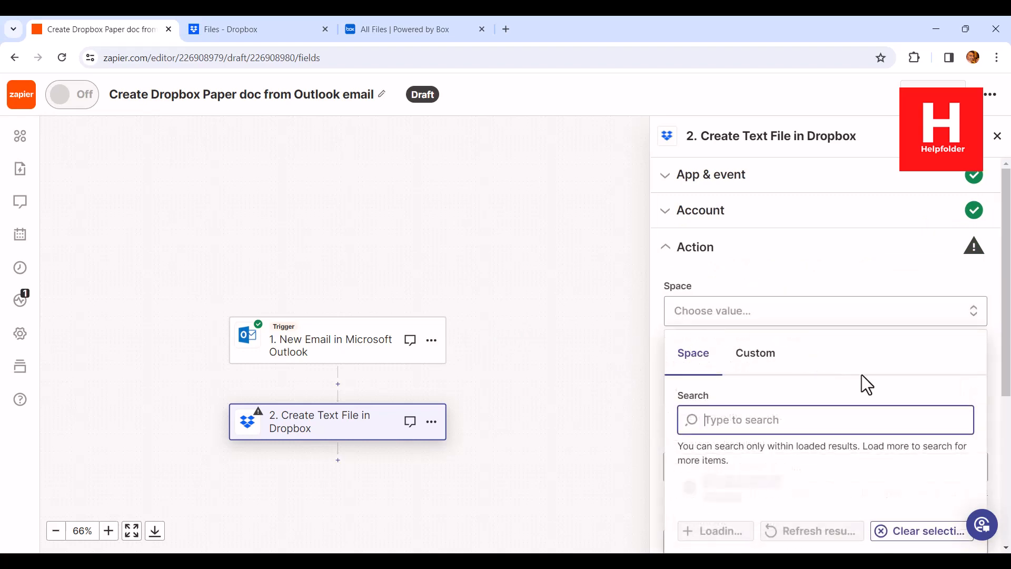
{"action": "scroll", "coordinate": [861, 374], "scroll_direction": "down", "scroll_amount": 3}
{"action": "left_click", "coordinate": [759, 409]}
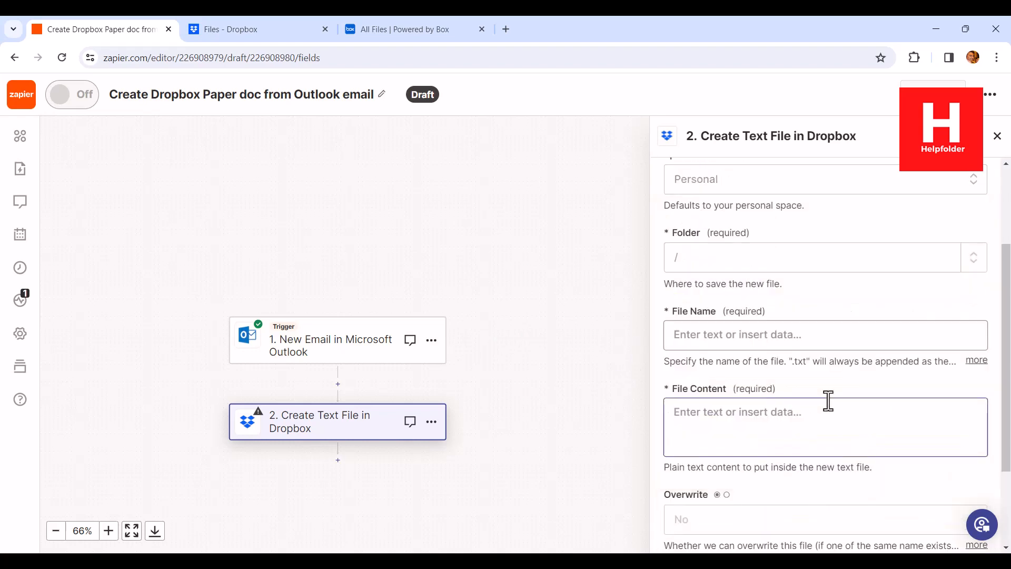
Step: Set the Dropbox text file's name to email1
{"action": "left_click", "coordinate": [729, 335]}
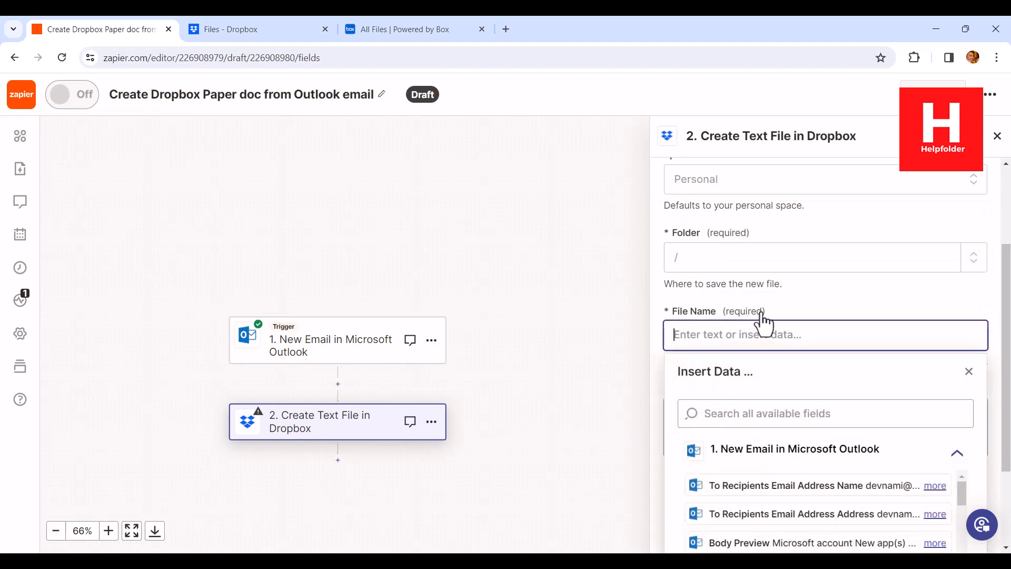
{"action": "type", "text": "email1"}
{"action": "left_click", "coordinate": [778, 301]}
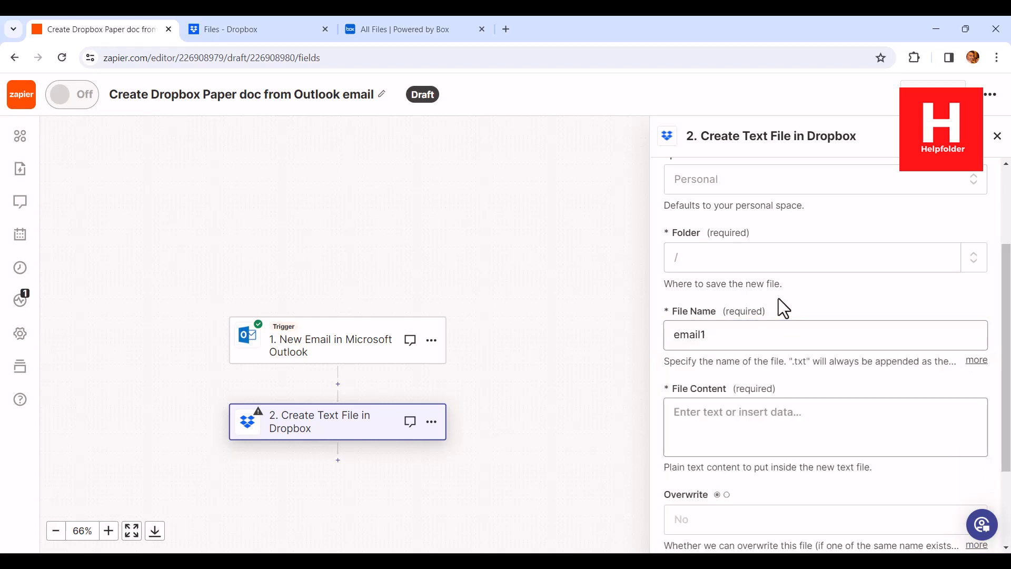
Step: Insert the Outlook email's Body Preview field as the Dropbox text file's content
{"action": "left_click", "coordinate": [753, 421]}
{"action": "scroll", "coordinate": [841, 399], "scroll_direction": "down", "scroll_amount": 4}
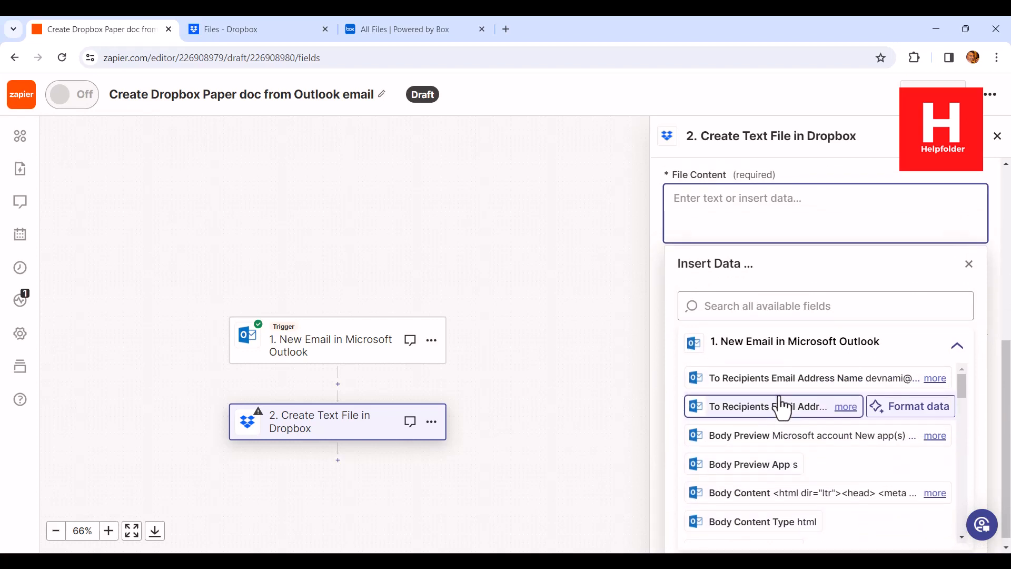
{"action": "left_click_drag", "start_coordinate": [959, 372], "coordinate": [979, 483]}
{"action": "left_click_drag", "start_coordinate": [985, 372], "coordinate": [985, 346]}
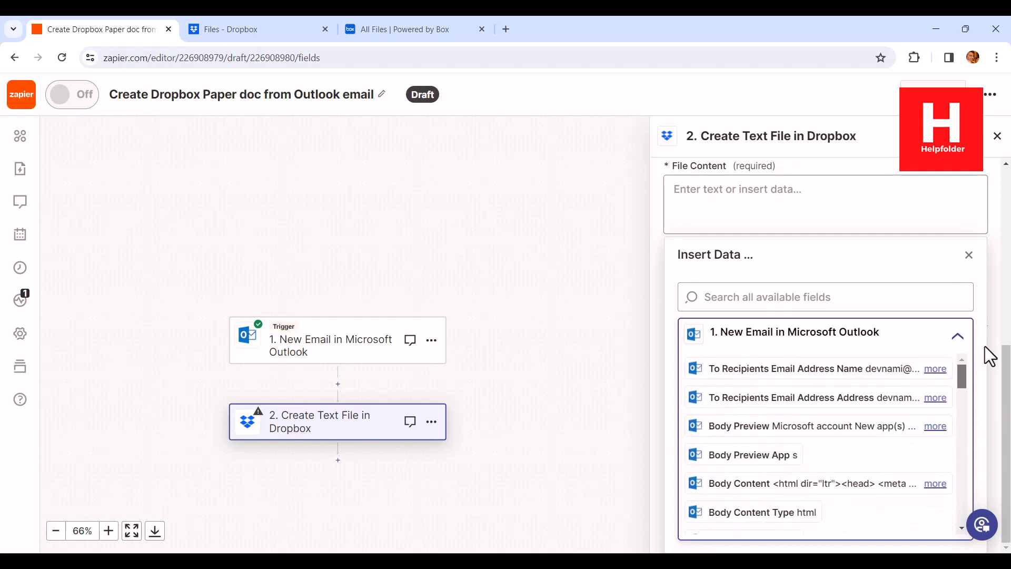
{"action": "left_click", "coordinate": [793, 429]}
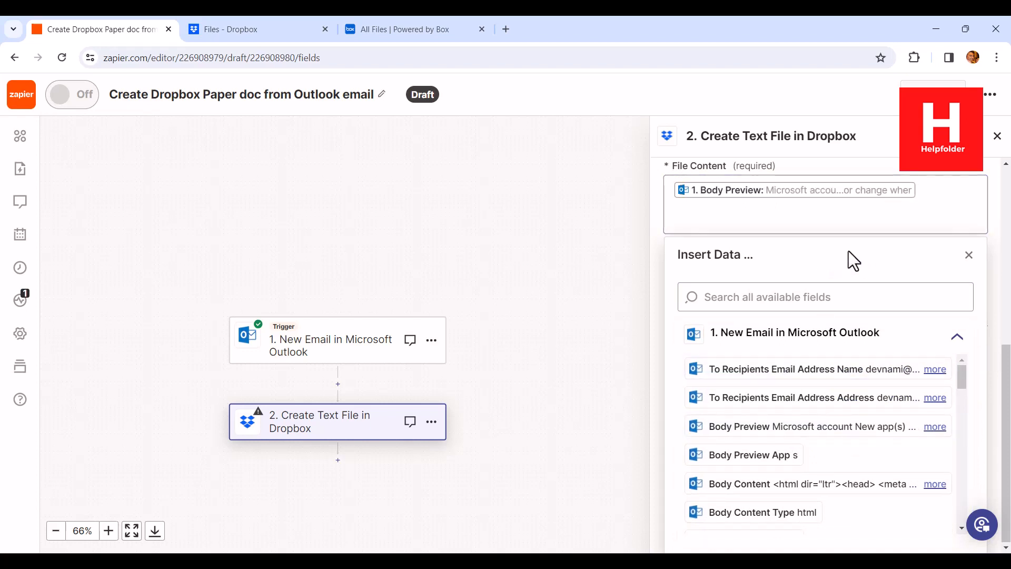
{"action": "left_click", "coordinate": [658, 216]}
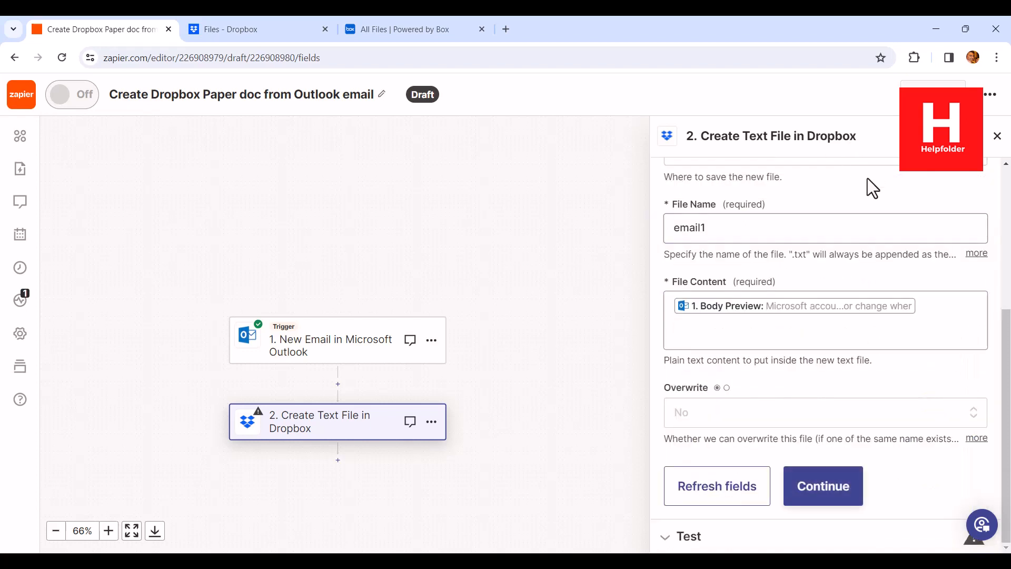
{"action": "left_click", "coordinate": [729, 388]}
{"action": "left_click", "coordinate": [102, 29]}
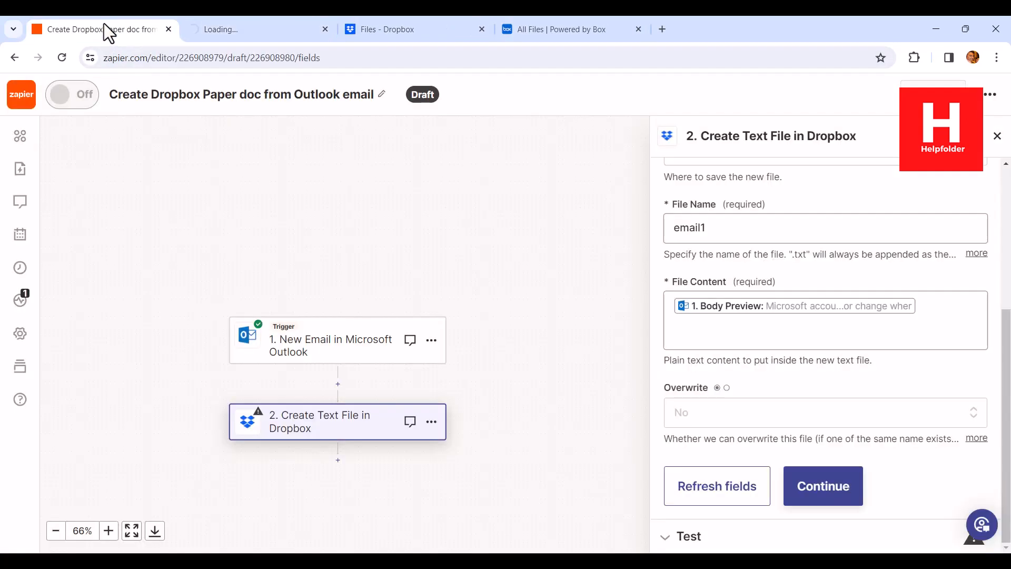
{"action": "left_click", "coordinate": [325, 30]}
Step: Set the Dropbox text file's Overwrite option to True
{"action": "left_click", "coordinate": [703, 420]}
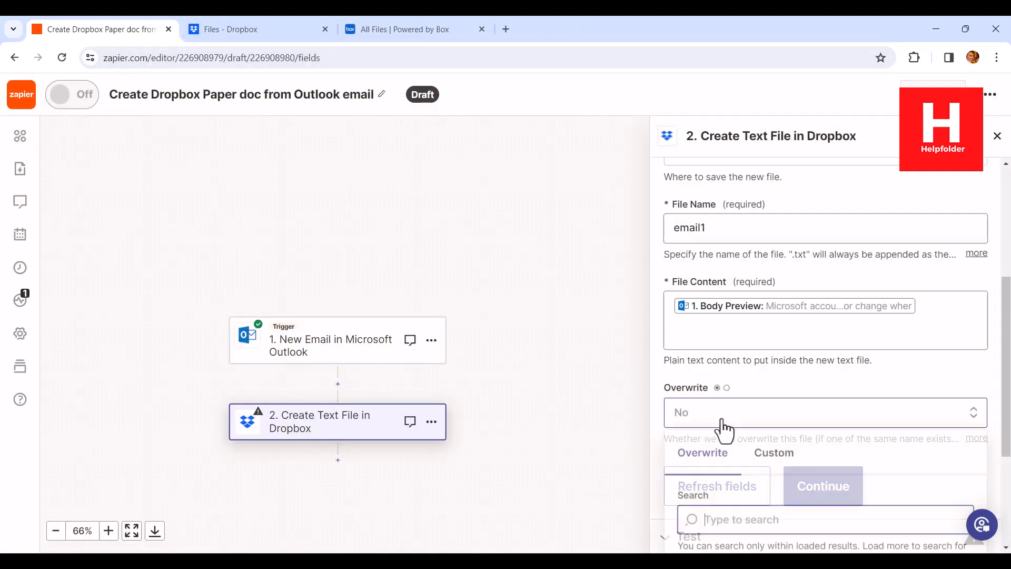
{"action": "scroll", "coordinate": [759, 484], "scroll_direction": "down", "scroll_amount": 4}
{"action": "left_click", "coordinate": [718, 483]}
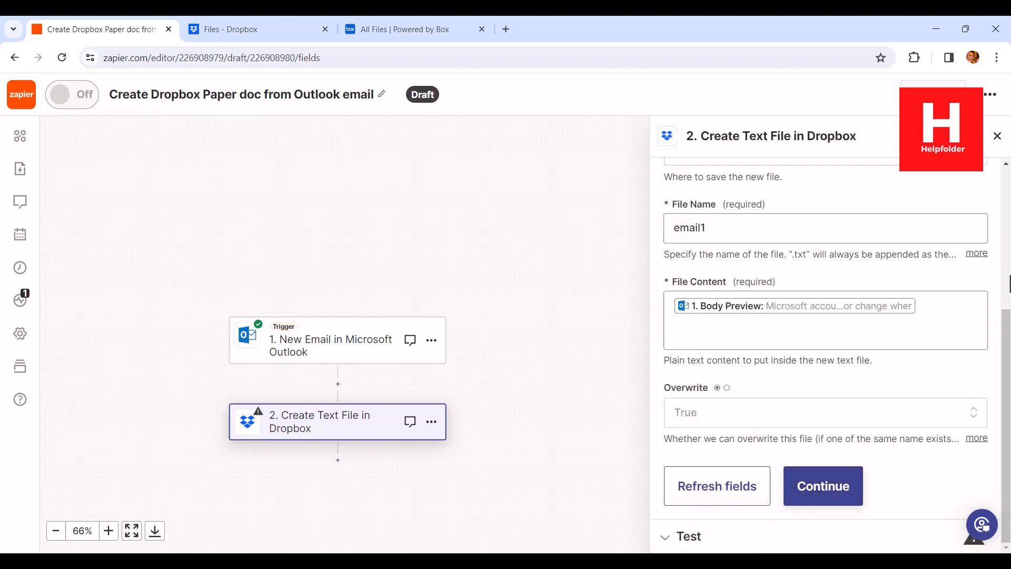
Step: Test the Create Text File step and publish the Zap
{"action": "left_click", "coordinate": [808, 482]}
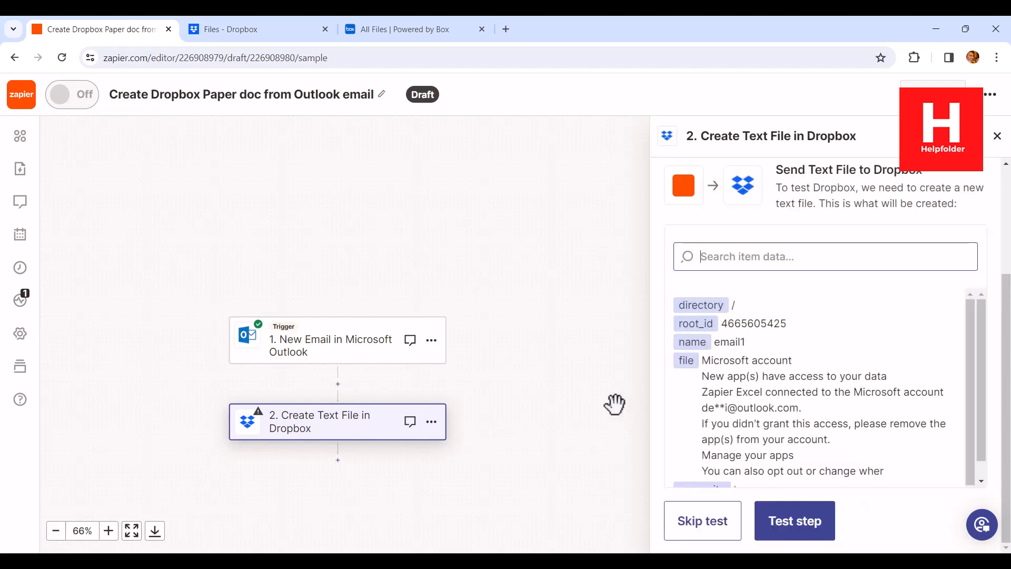
{"action": "left_click", "coordinate": [803, 524]}
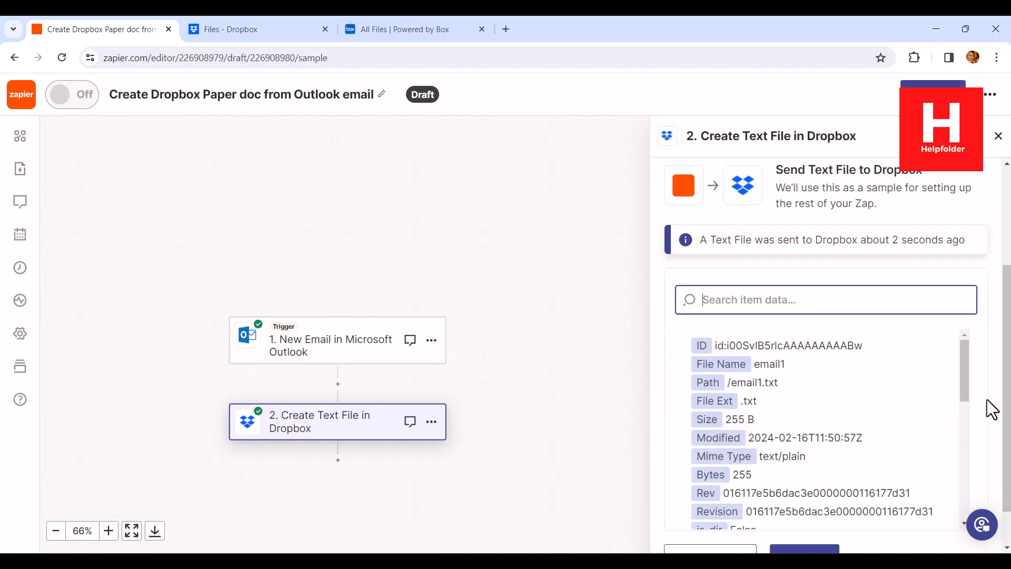
{"action": "scroll", "coordinate": [981, 402], "scroll_direction": "down", "scroll_amount": 1}
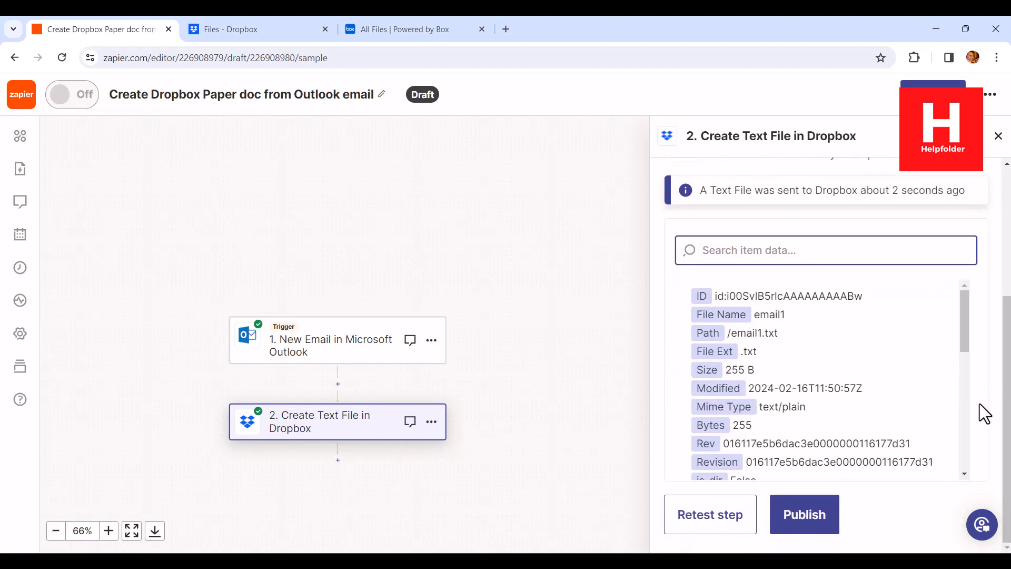
{"action": "left_click", "coordinate": [804, 516]}
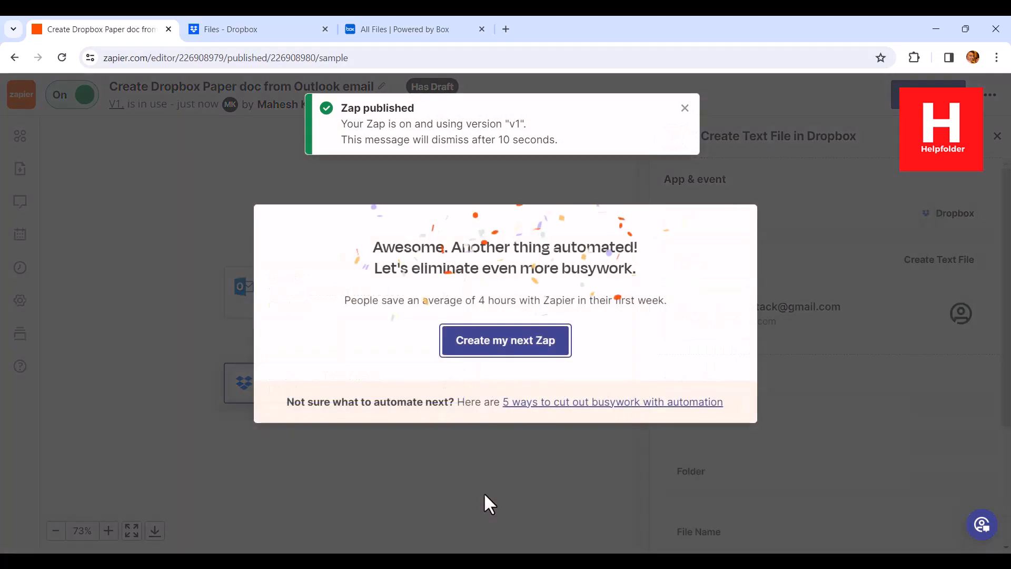
Step: Open the email1 text file in Dropbox, read through its content, and return to the Zap in Zapier
{"action": "left_click", "coordinate": [235, 33]}
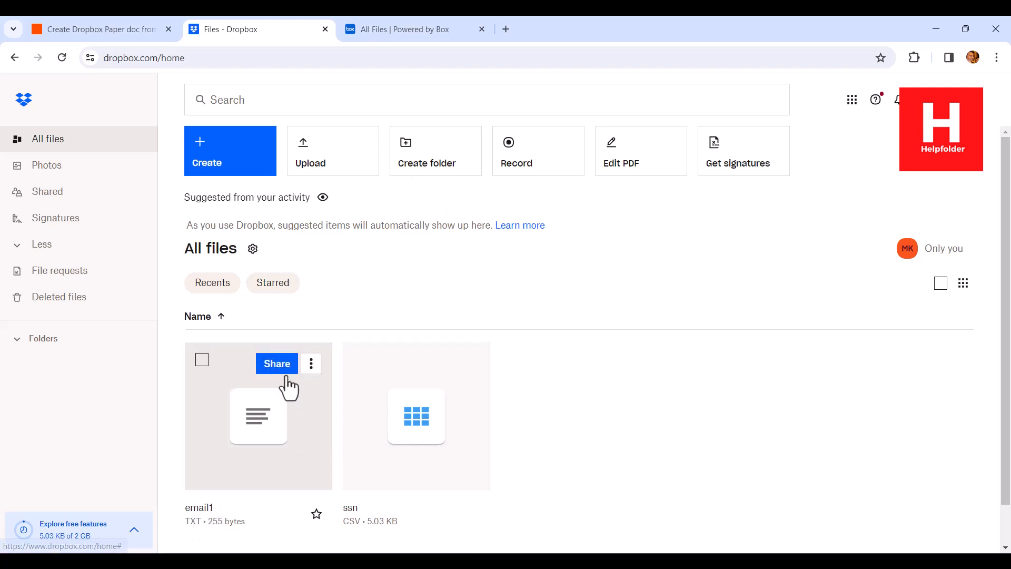
{"action": "left_click", "coordinate": [236, 382]}
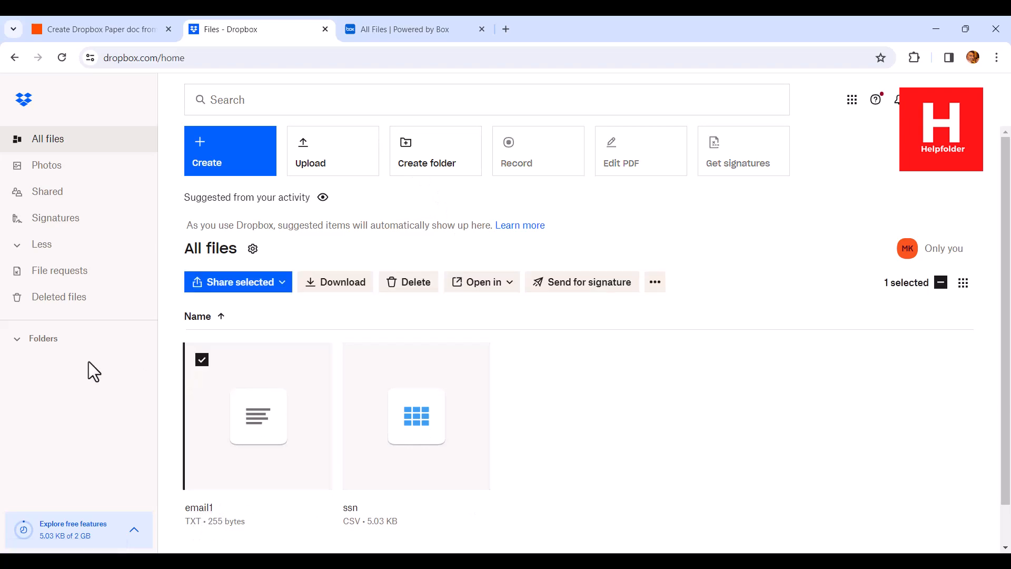
{"action": "left_click", "coordinate": [266, 402]}
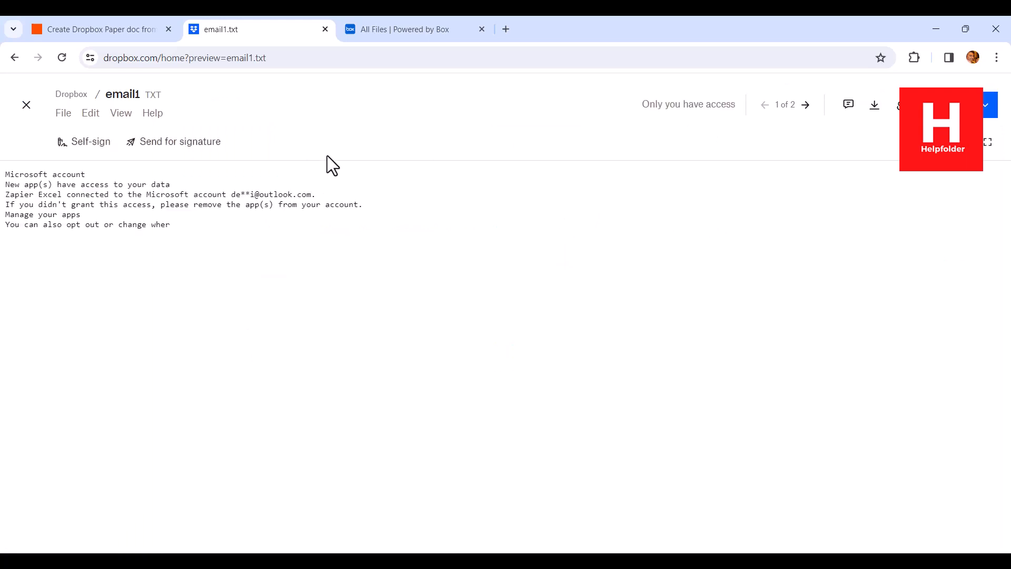
{"action": "left_click_drag", "start_coordinate": [6, 182], "coordinate": [216, 229]}
{"action": "left_click", "coordinate": [106, 192]}
{"action": "left_click_drag", "start_coordinate": [6, 176], "coordinate": [245, 224]}
{"action": "left_click", "coordinate": [246, 228]}
{"action": "left_click_drag", "start_coordinate": [16, 227], "coordinate": [230, 227]}
{"action": "left_click", "coordinate": [113, 23]}
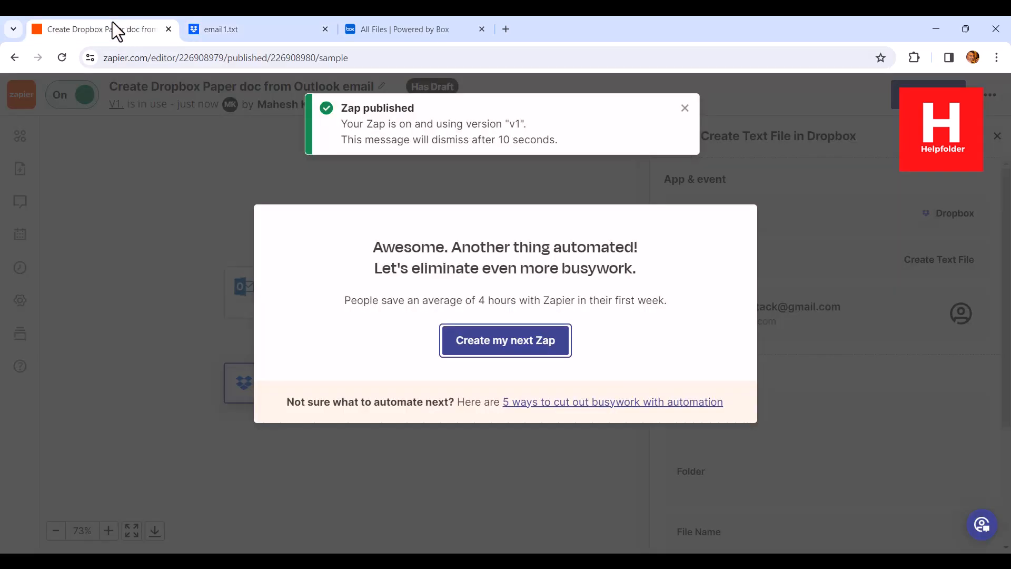